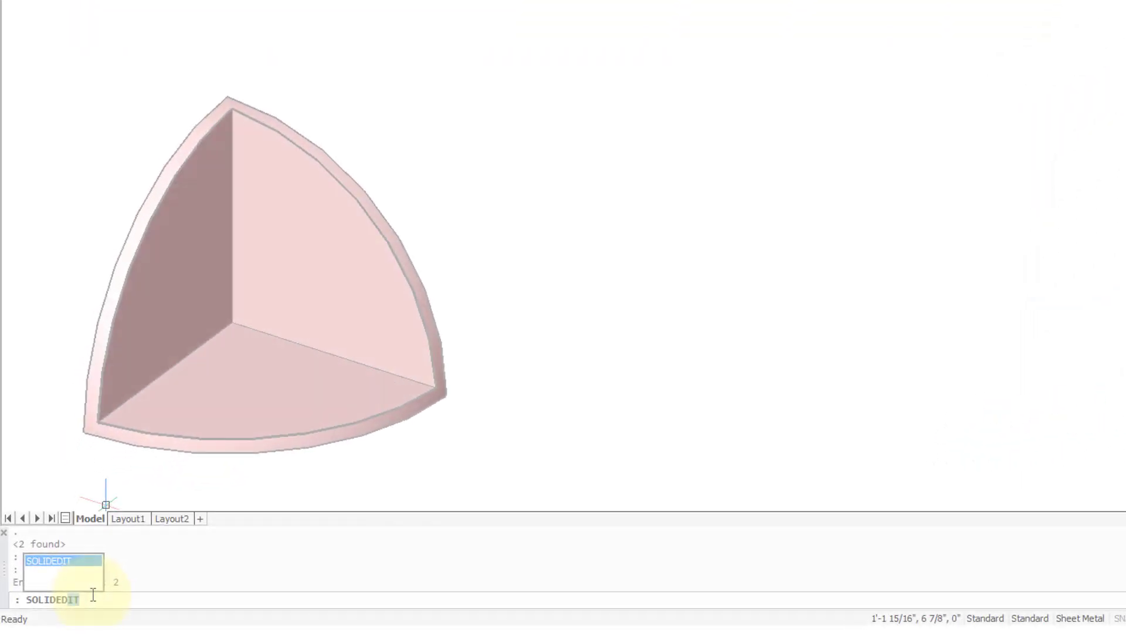
Step: Start SOLIDEDIT with the Edge > Copy option
{"action": "key", "text": "Return"}
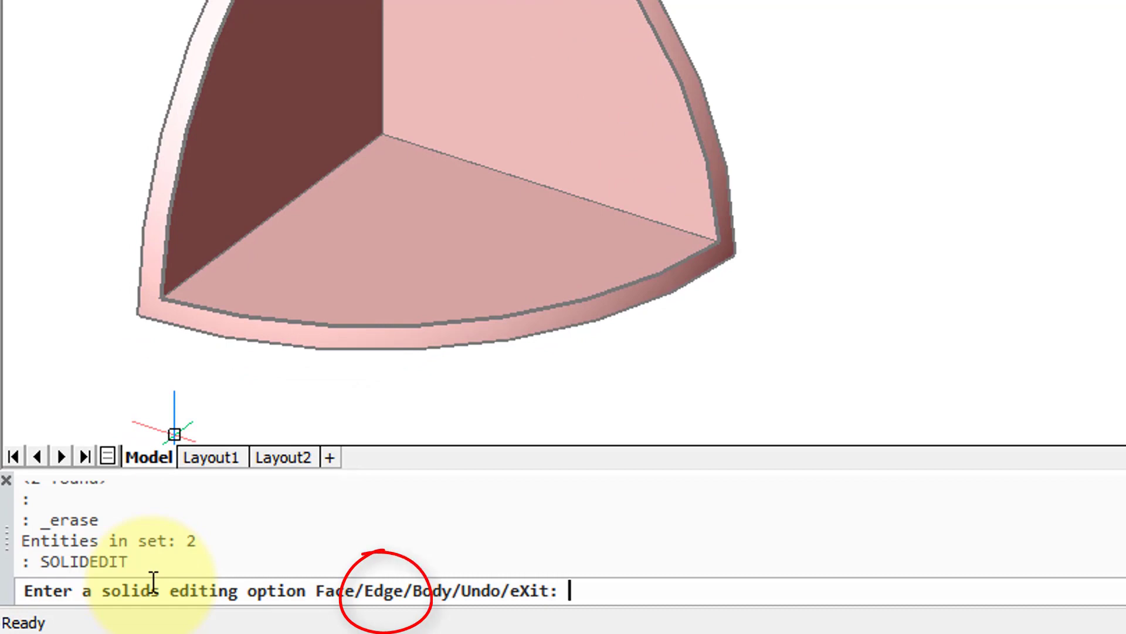
{"action": "type", "text": "e"}
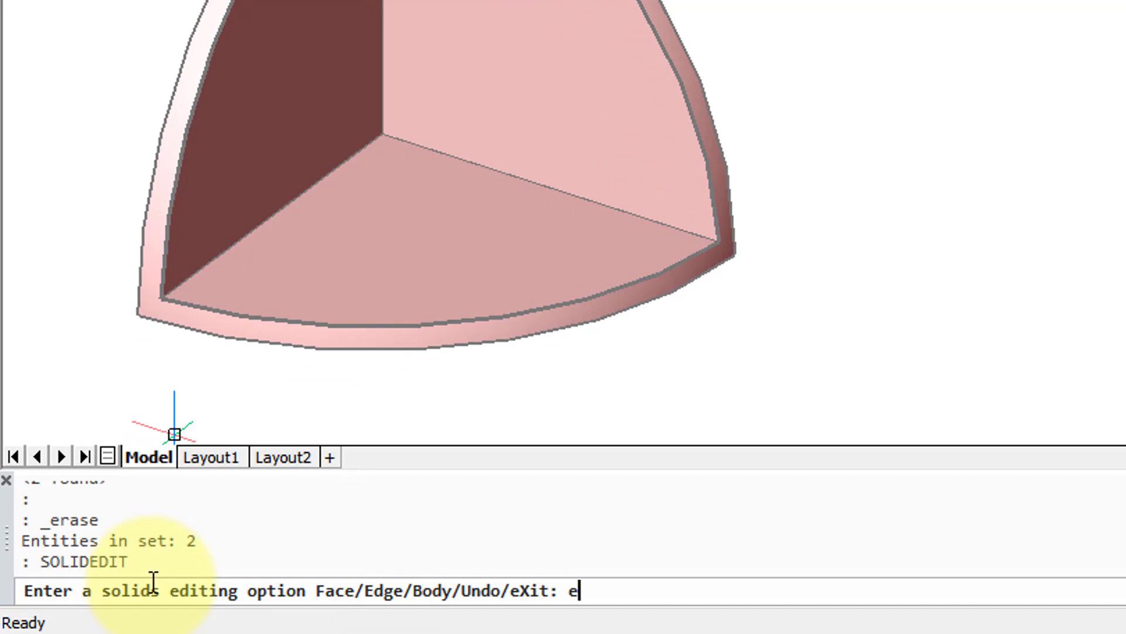
{"action": "key", "text": "Return"}
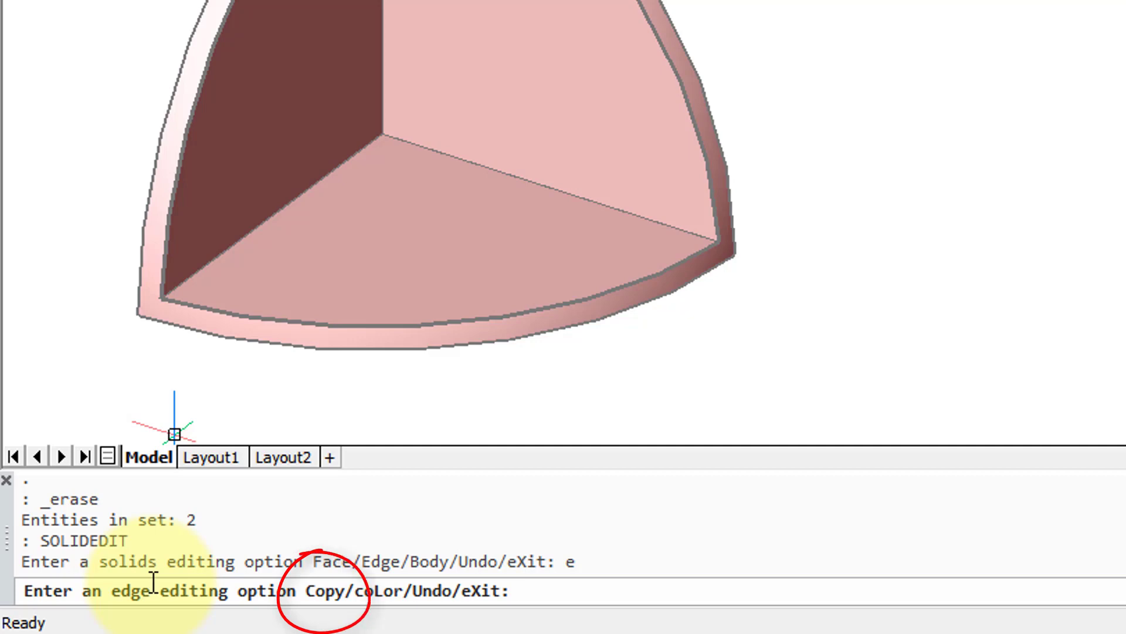
{"action": "type", "text": "c"}
{"action": "key", "text": "Return"}
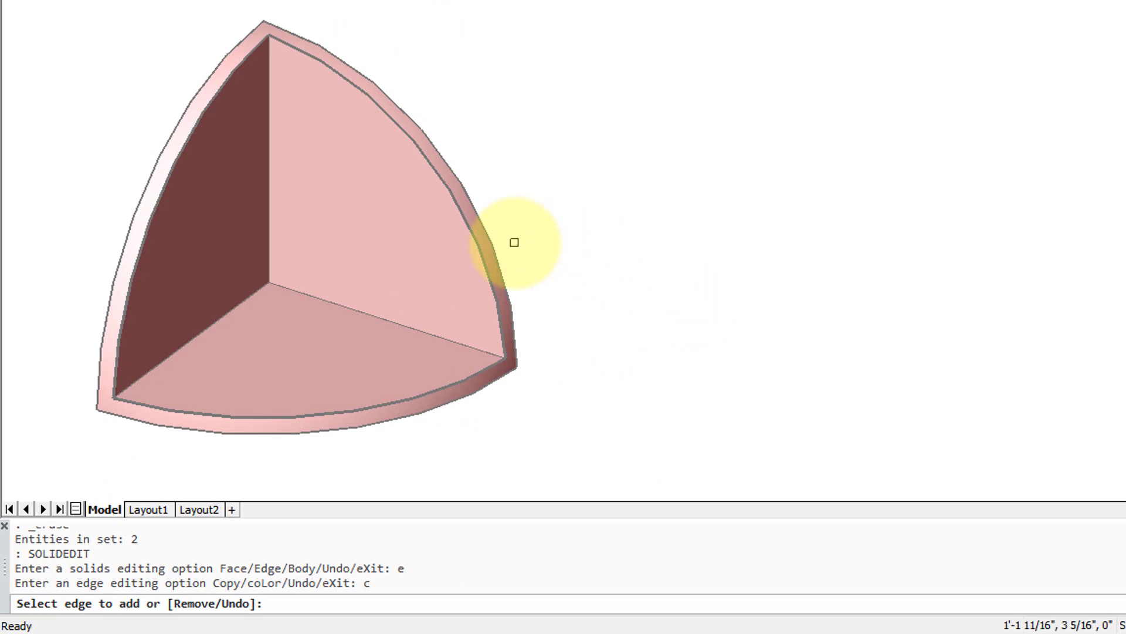
Step: Copy the shell's five edges to a spot right of the solid
{"action": "left_click", "coordinate": [484, 253]}
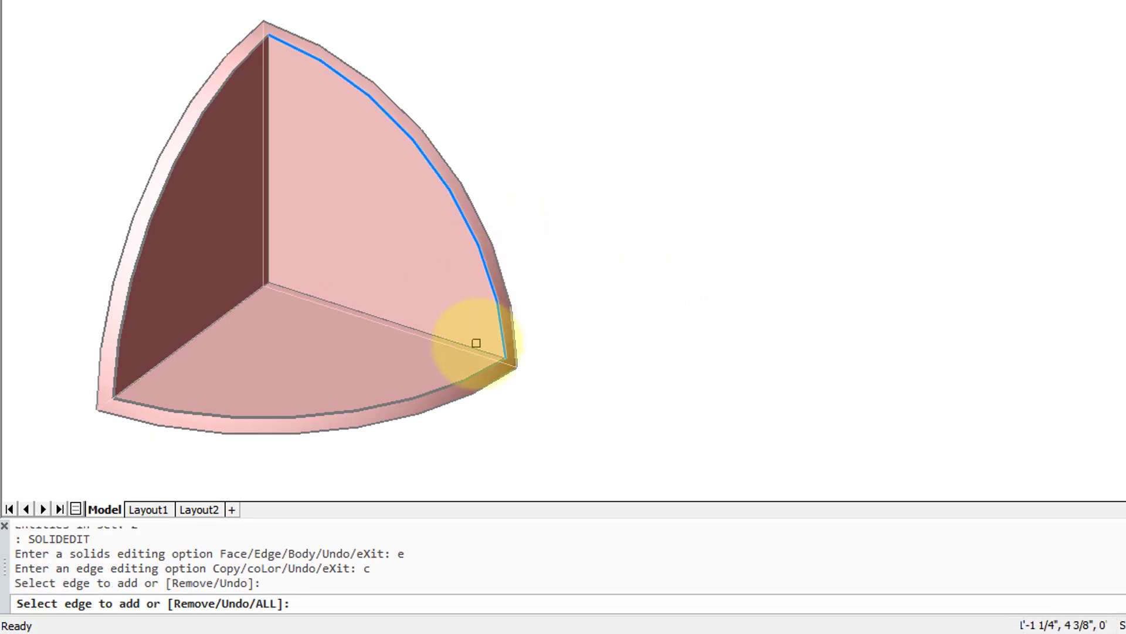
{"action": "left_click", "coordinate": [475, 346]}
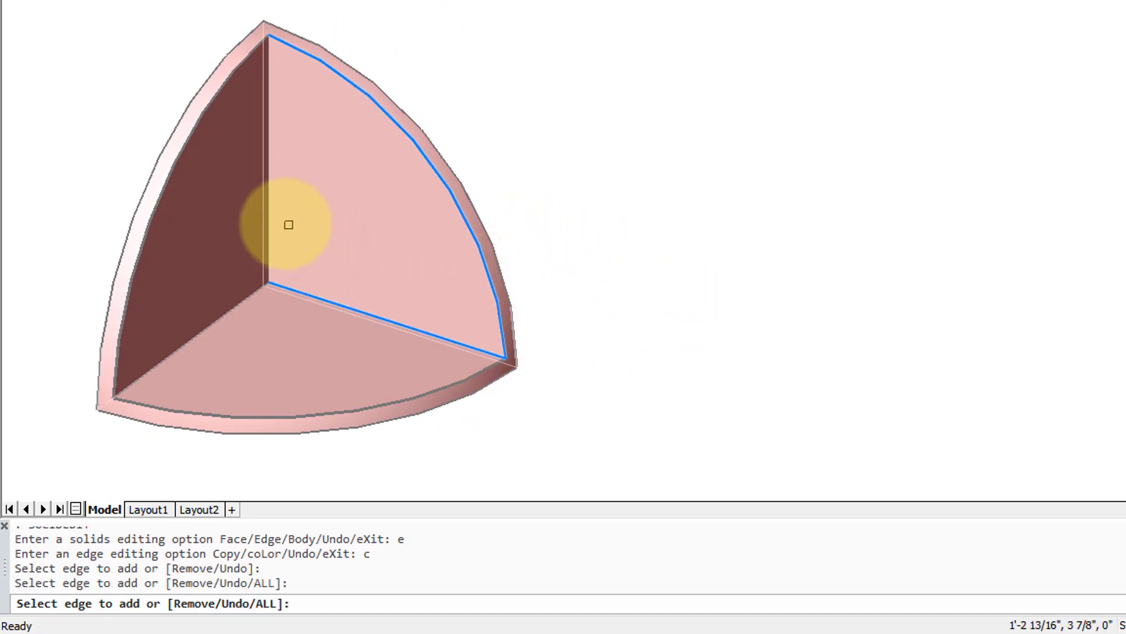
{"action": "left_click", "coordinate": [271, 217]}
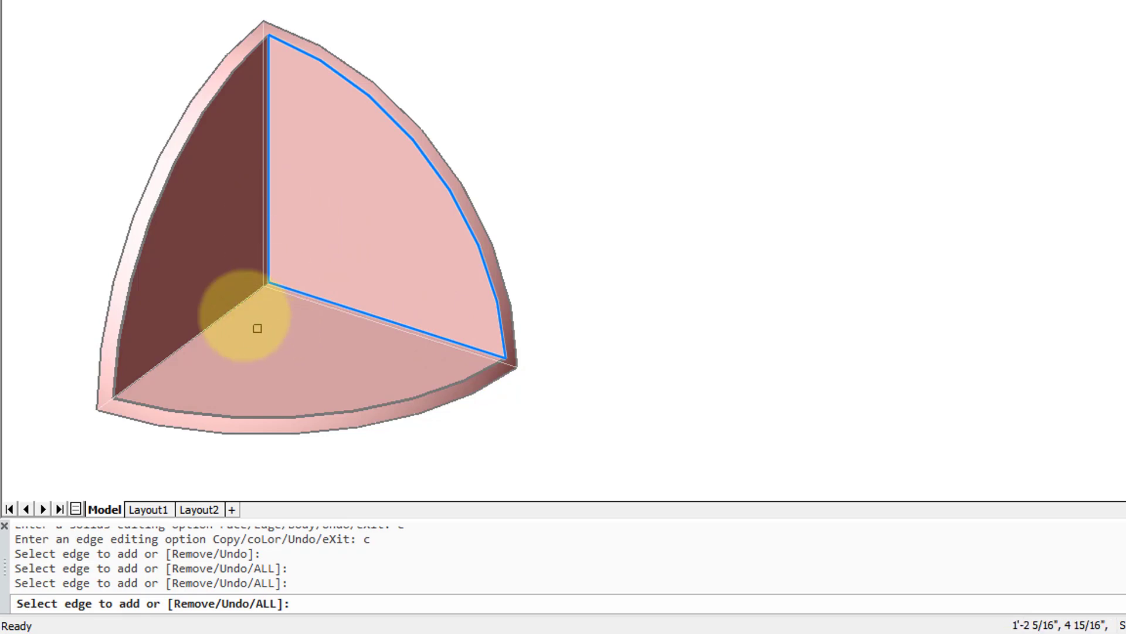
{"action": "left_click", "coordinate": [236, 302]}
{"action": "left_click", "coordinate": [377, 402]}
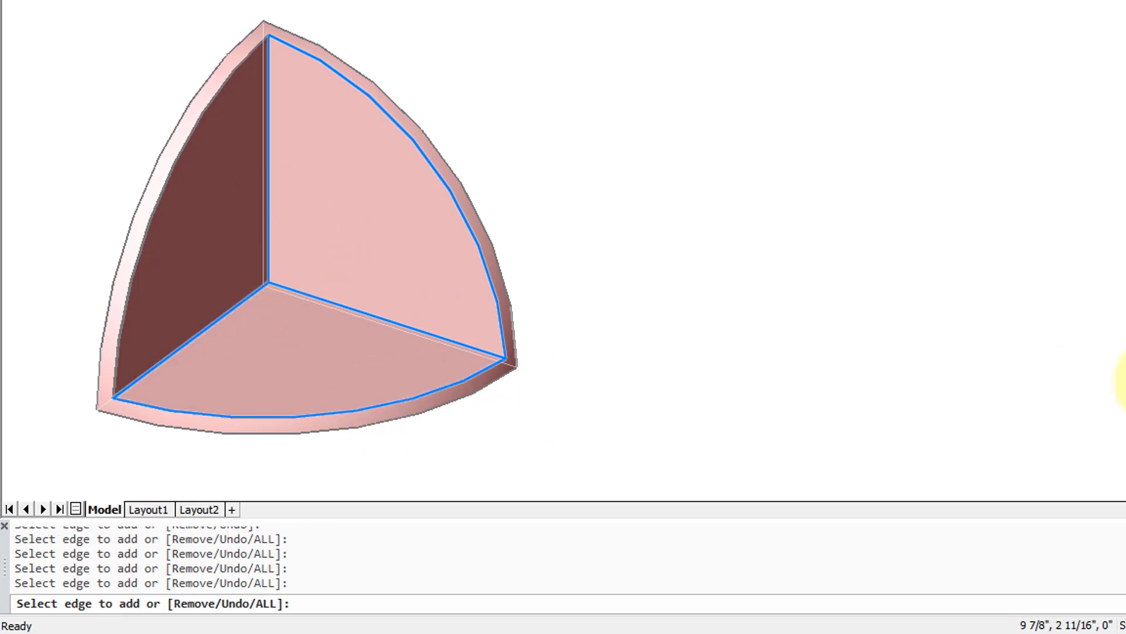
{"action": "key", "text": "Return"}
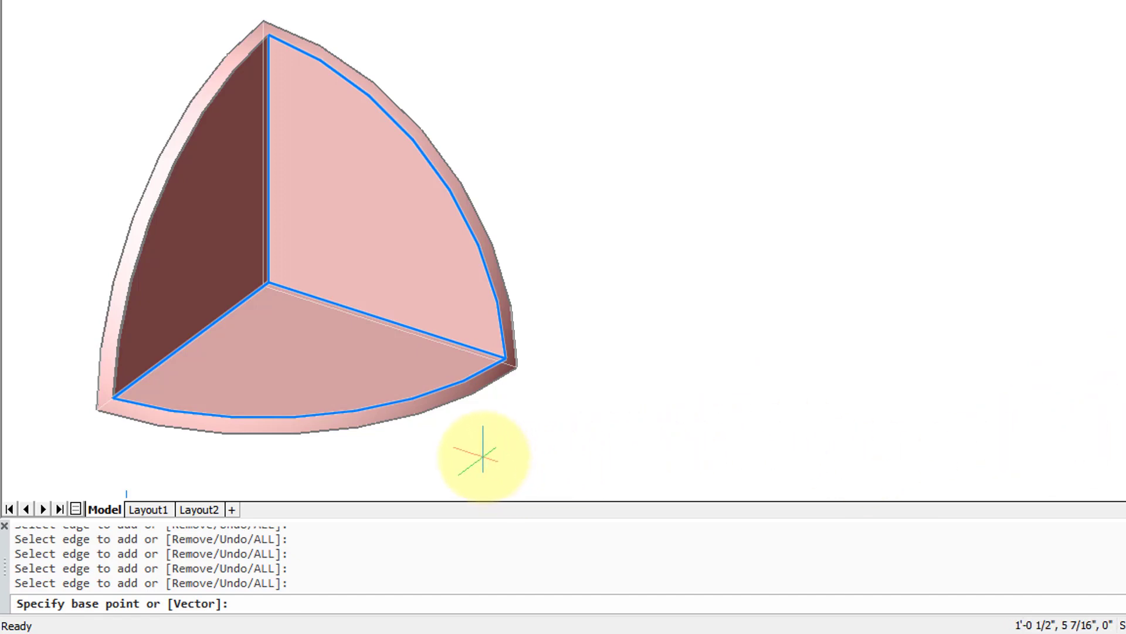
{"action": "left_click", "coordinate": [481, 454]}
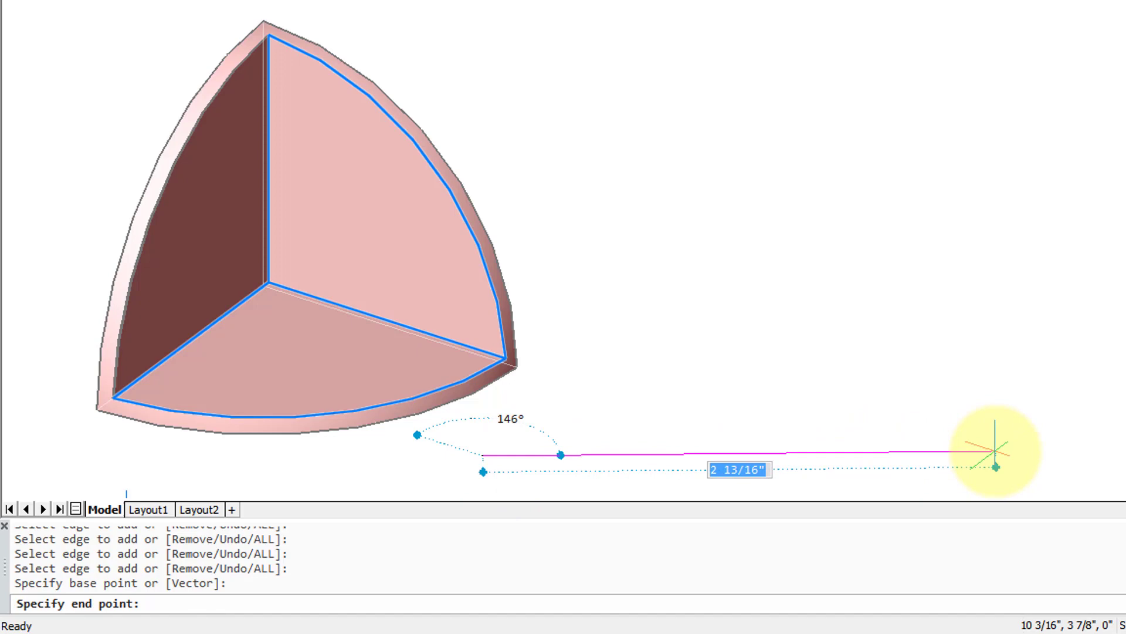
{"action": "left_click", "coordinate": [994, 450]}
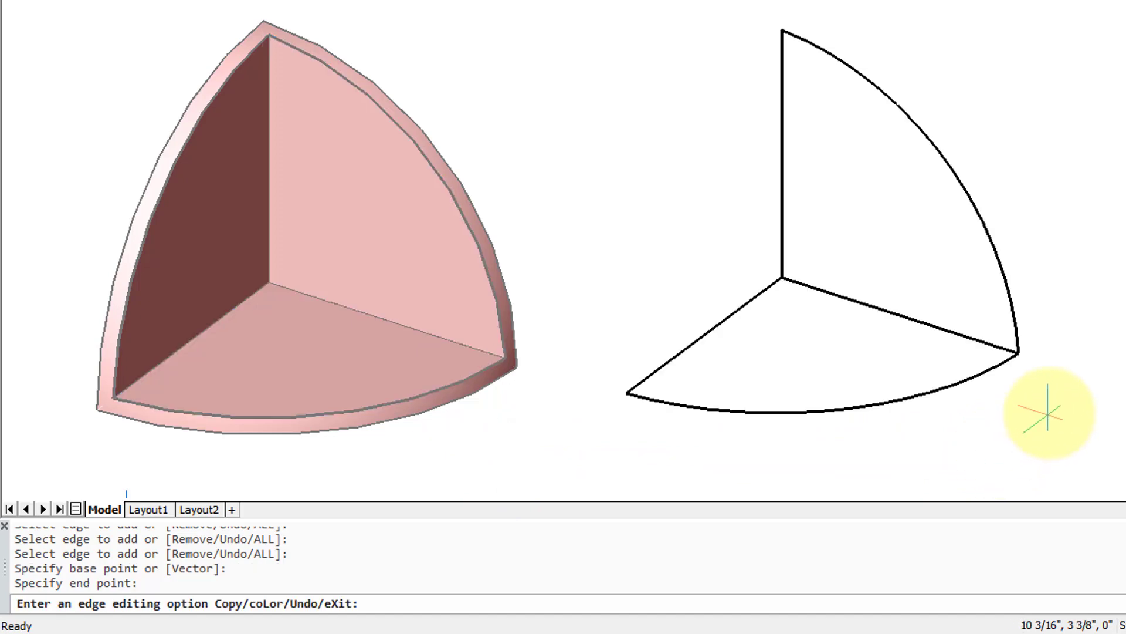
Step: Inspect the copied arc and a copied line in Properties, then rerun SOLIDEDIT
{"action": "key", "text": "Return"}
{"action": "key", "text": "Return"}
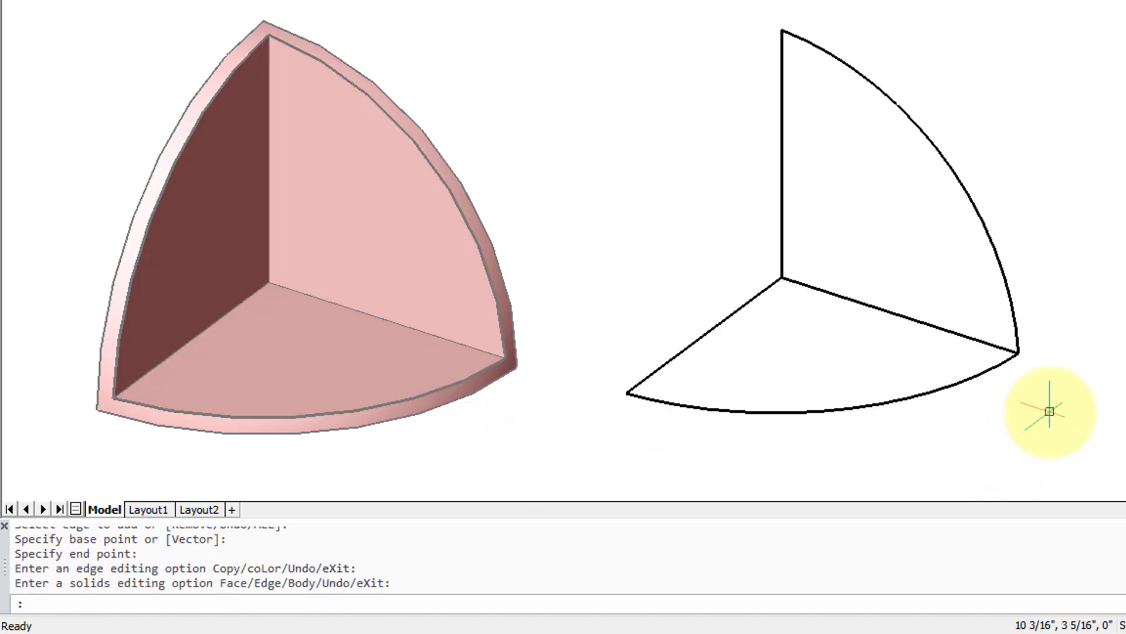
{"action": "left_click", "coordinate": [995, 369]}
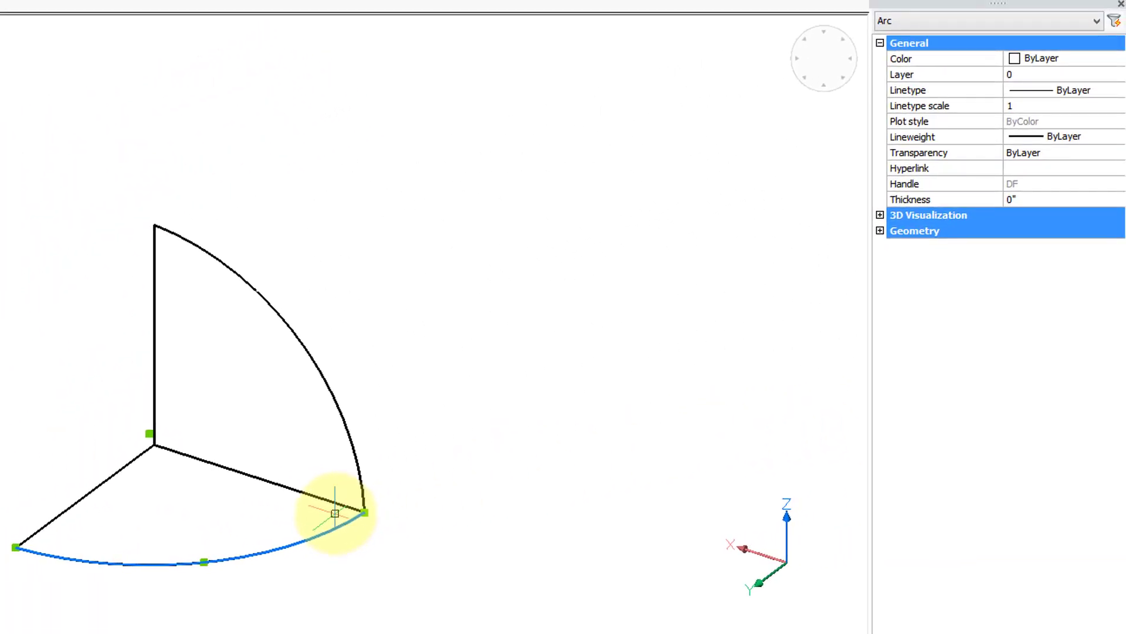
{"action": "key", "text": "Escape"}
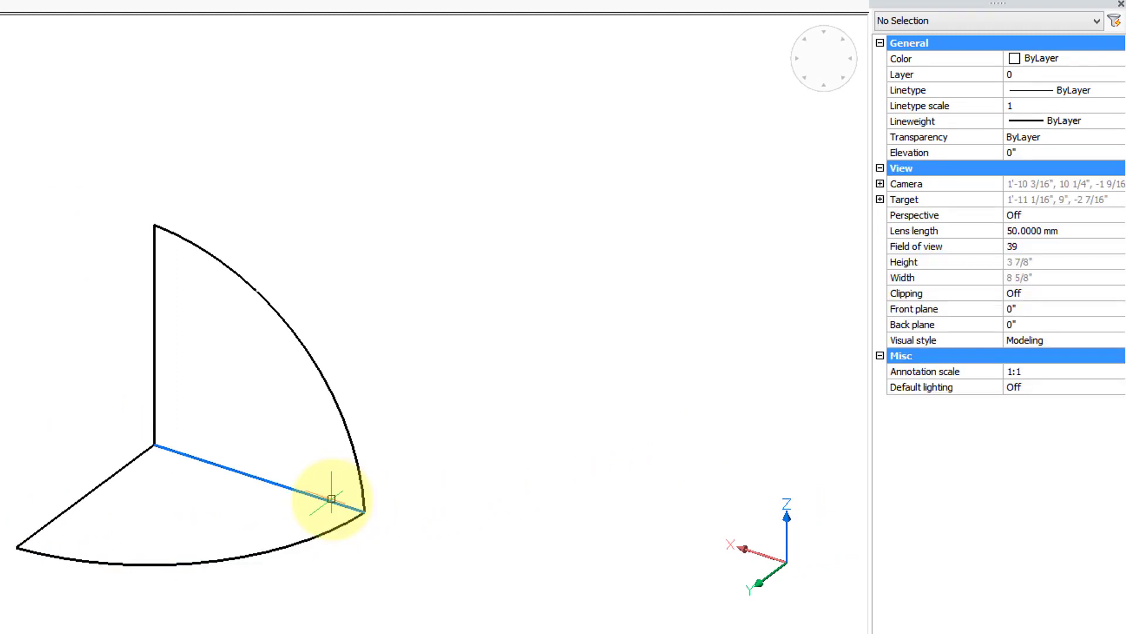
{"action": "left_click", "coordinate": [332, 499]}
{"action": "type", "text": "solidedit"}
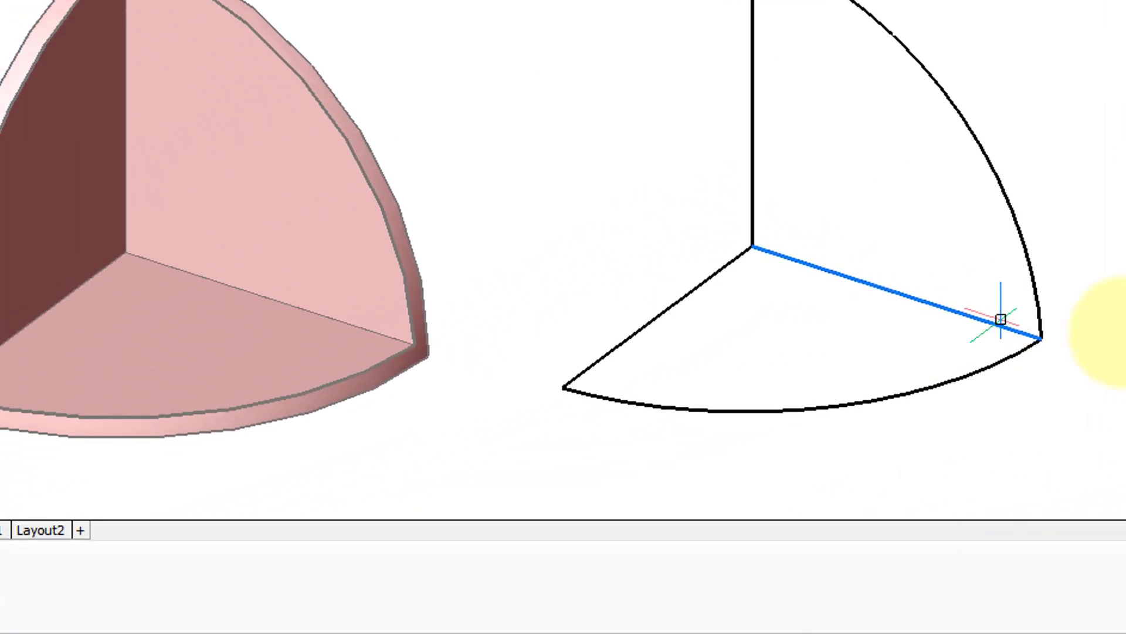
{"action": "key", "text": "Return"}
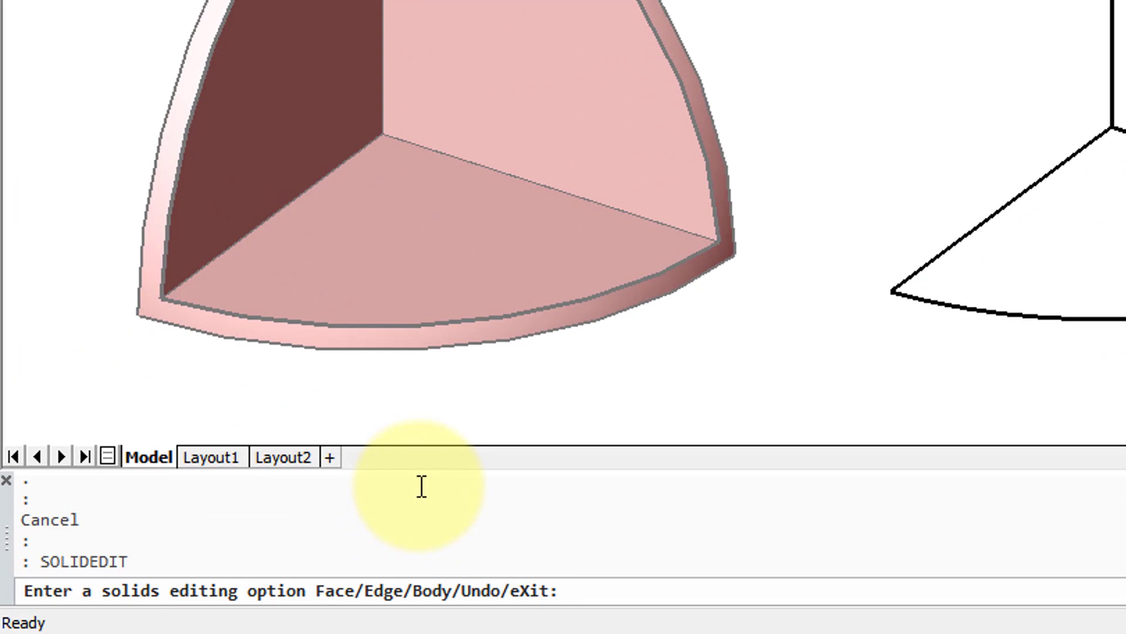
Step: Recolour the quarter-shell's inner edges Blue using Edge > coLor
{"action": "type", "text": "e"}
{"action": "key", "text": "Return"}
{"action": "type", "text": "l"}
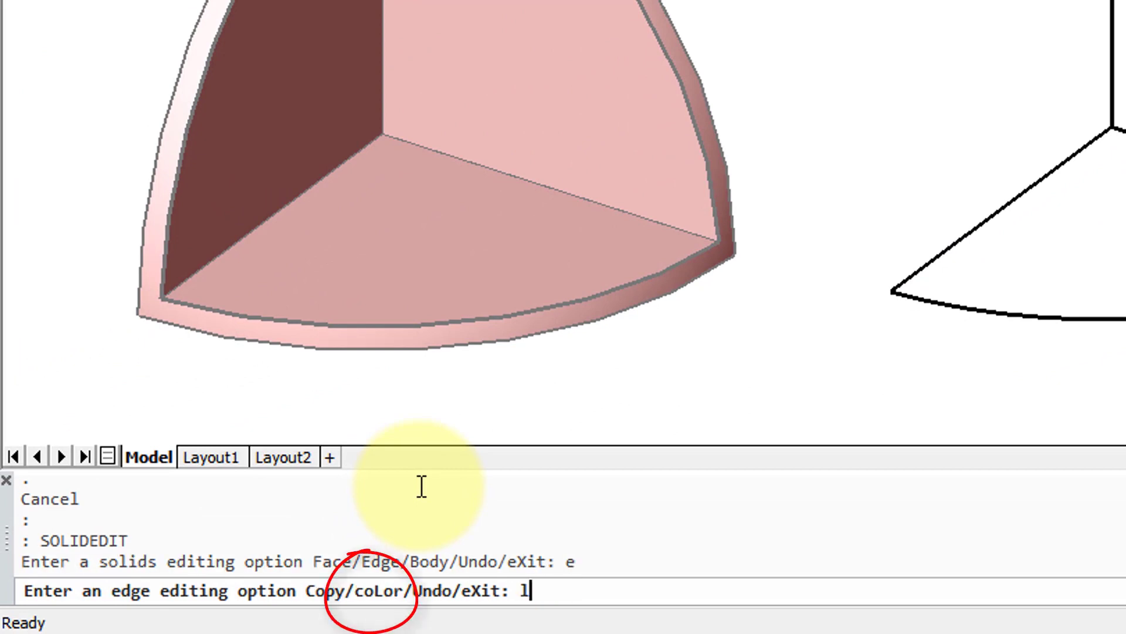
{"action": "key", "text": "Return"}
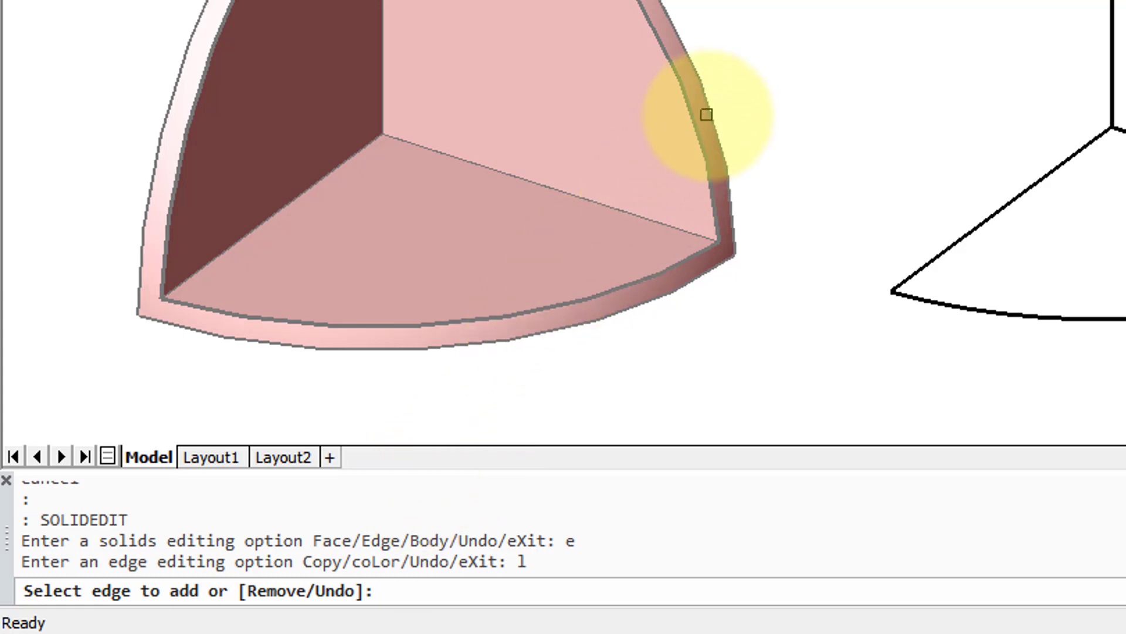
{"action": "left_click", "coordinate": [704, 117]}
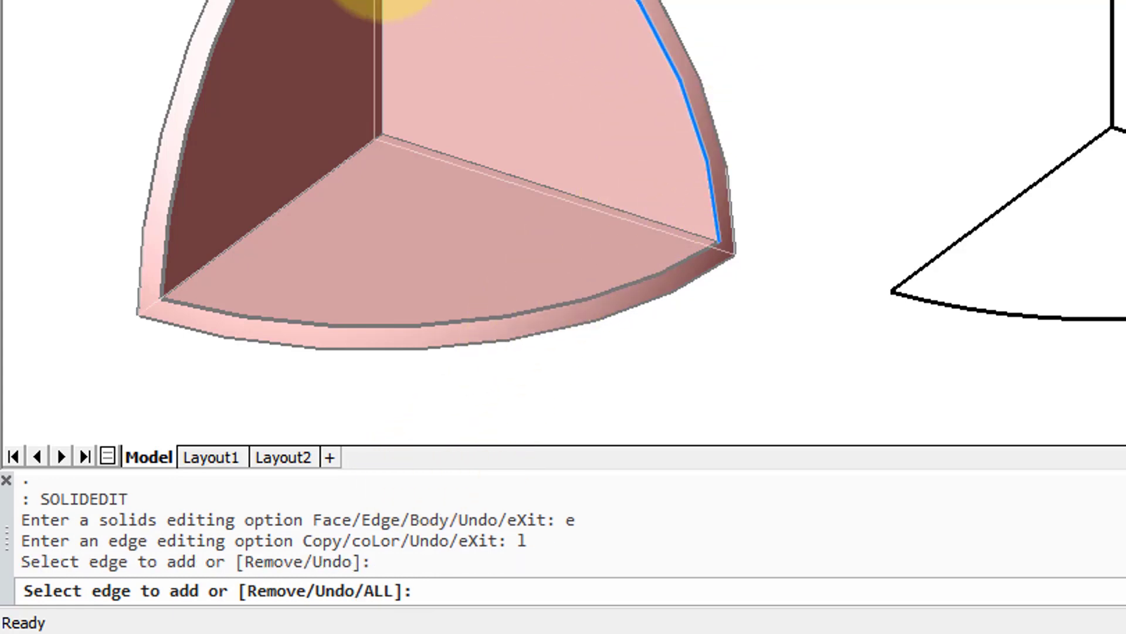
{"action": "left_click", "coordinate": [380, 7]}
{"action": "left_click", "coordinate": [507, 177]}
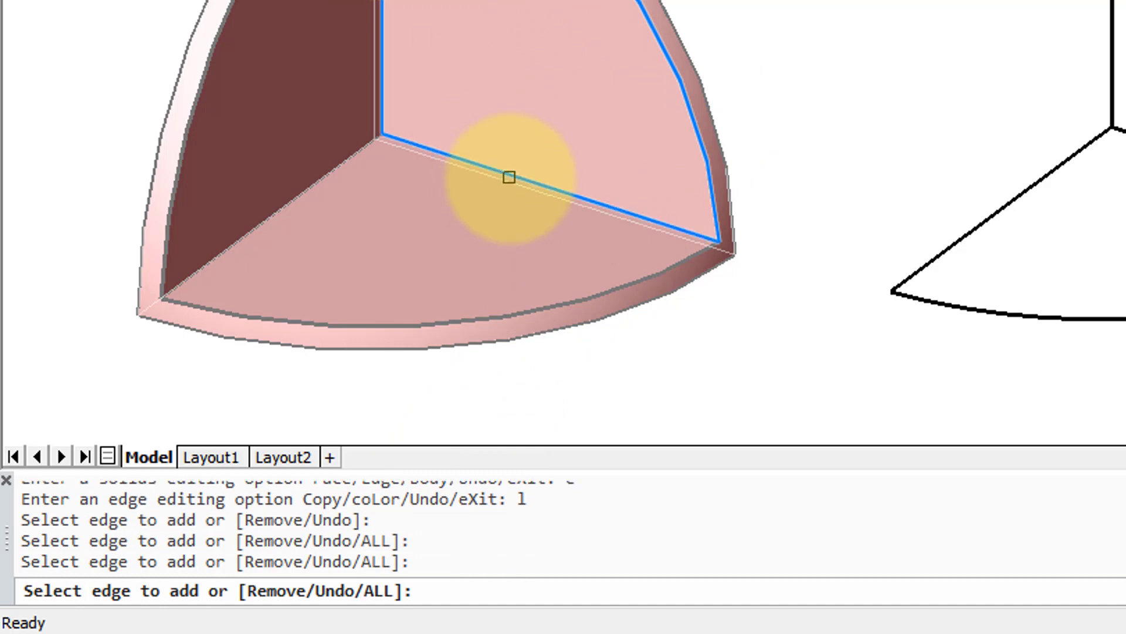
{"action": "left_click", "coordinate": [591, 292]}
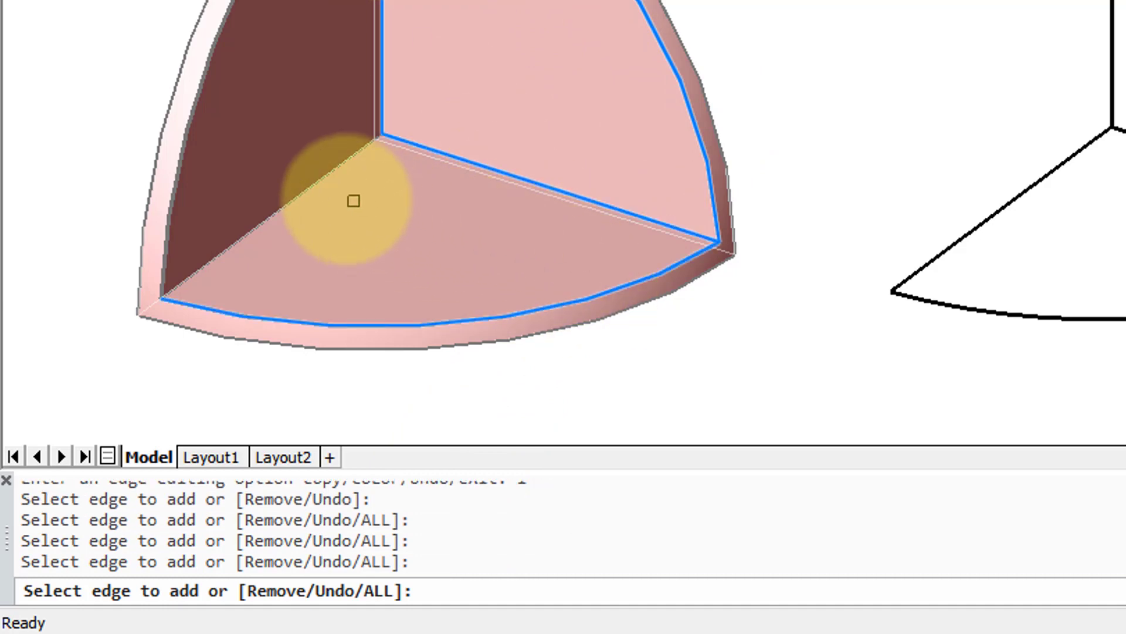
{"action": "left_click", "coordinate": [317, 176]}
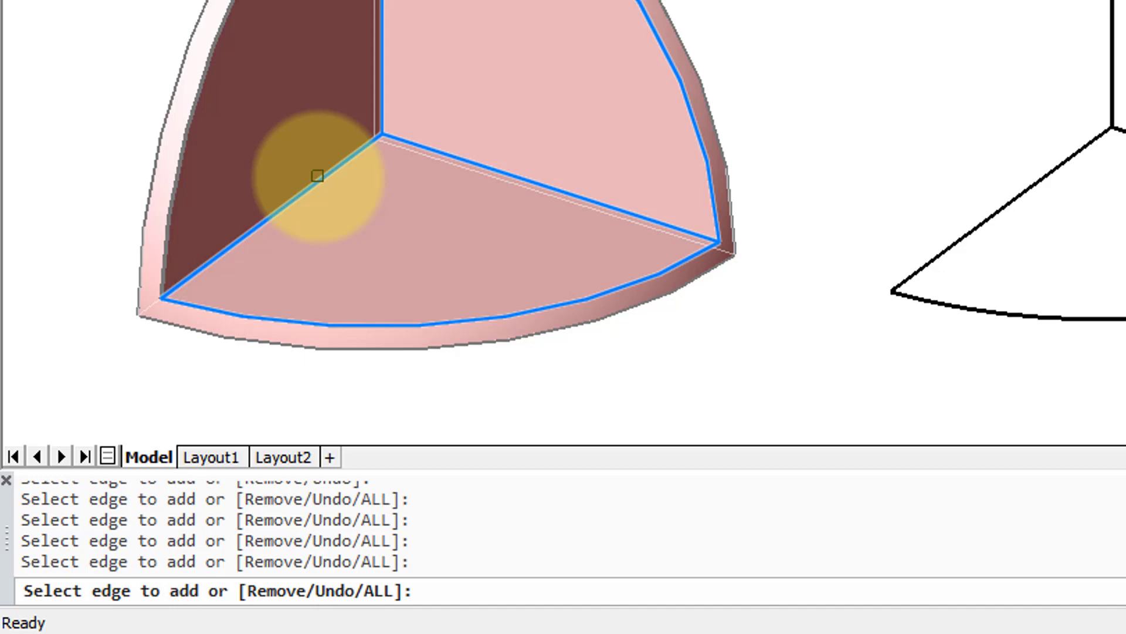
{"action": "key", "text": "Return"}
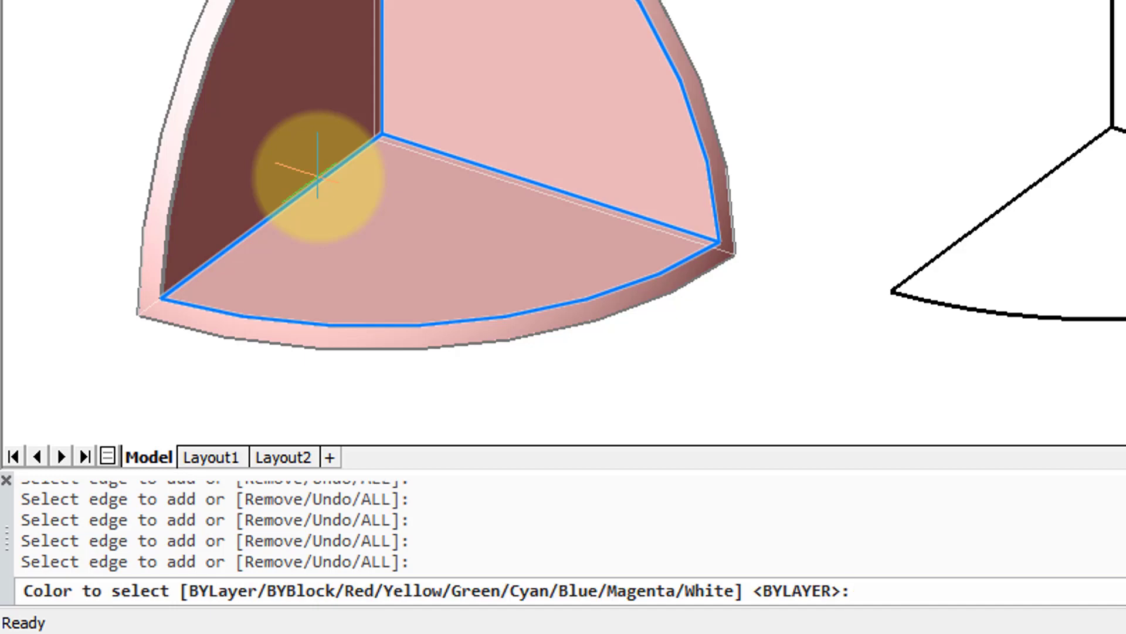
{"action": "type", "text": "b"}
{"action": "key", "text": "Return"}
{"action": "key", "text": "Return"}
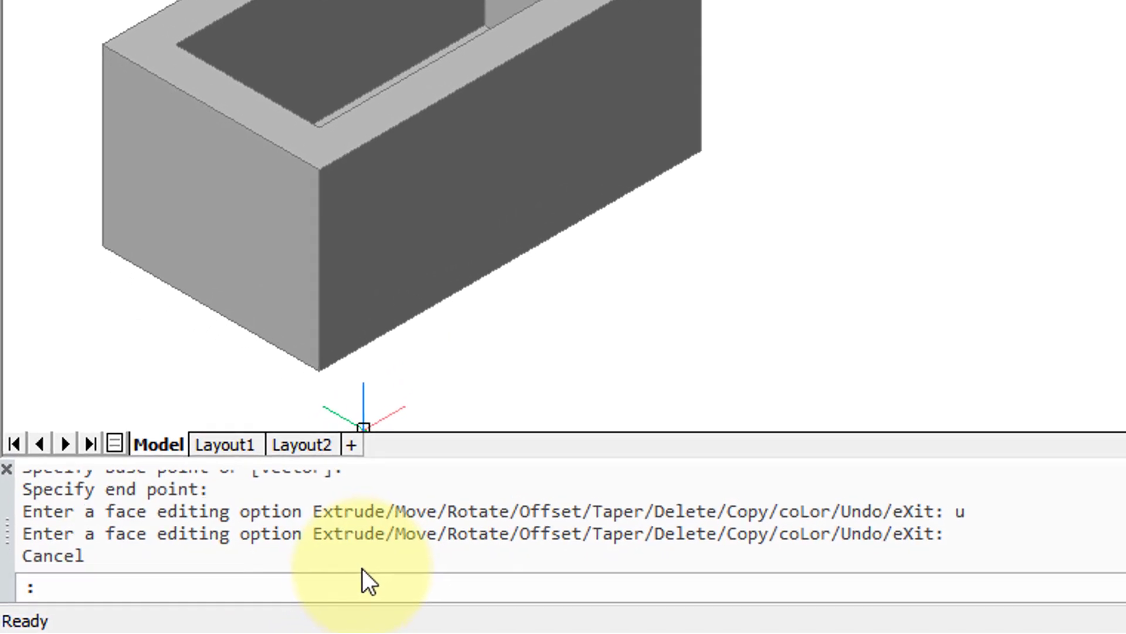
Step: Move the box's top face up from the bottom corner to the upper corner
{"action": "type", "text": "solid"}
{"action": "key", "text": "Return"}
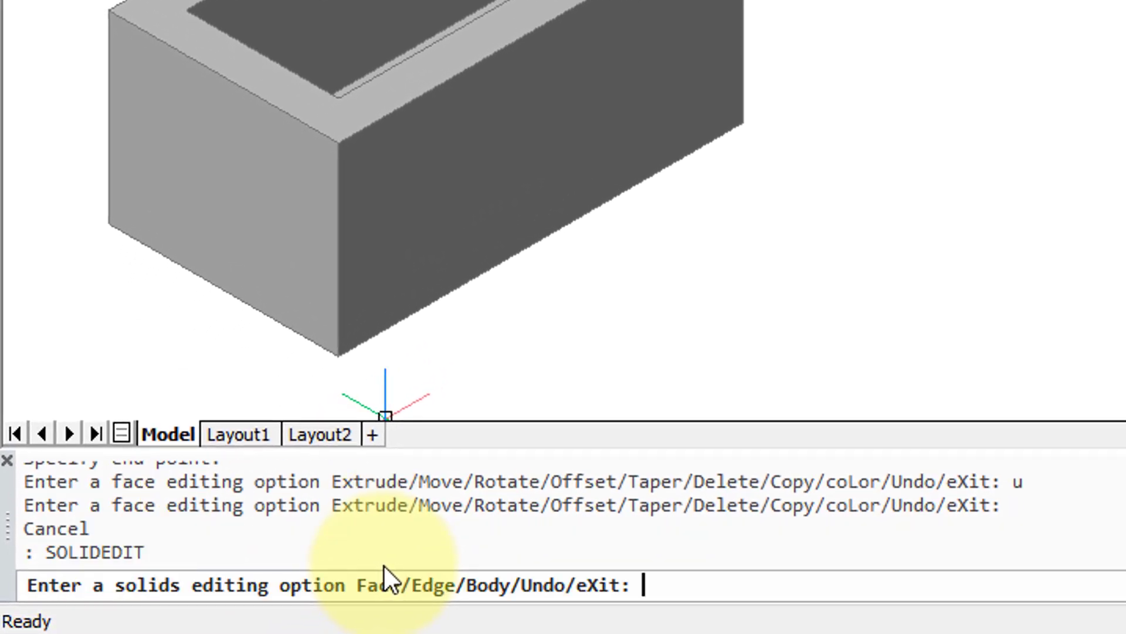
{"action": "type", "text": "f"}
{"action": "key", "text": "Return"}
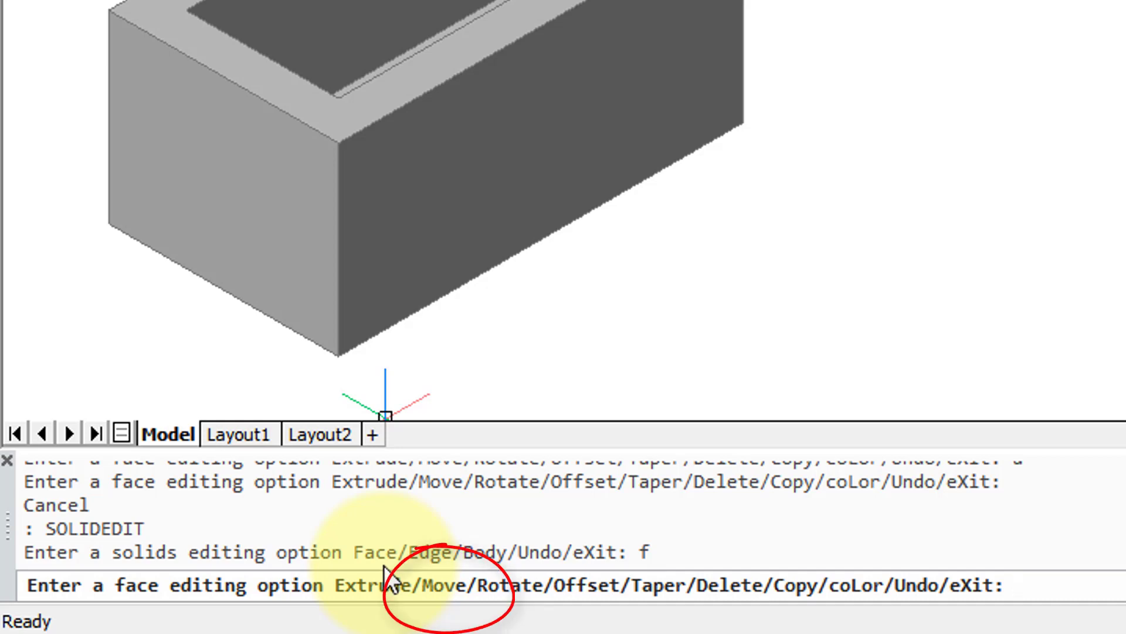
{"action": "type", "text": "m"}
{"action": "key", "text": "Return"}
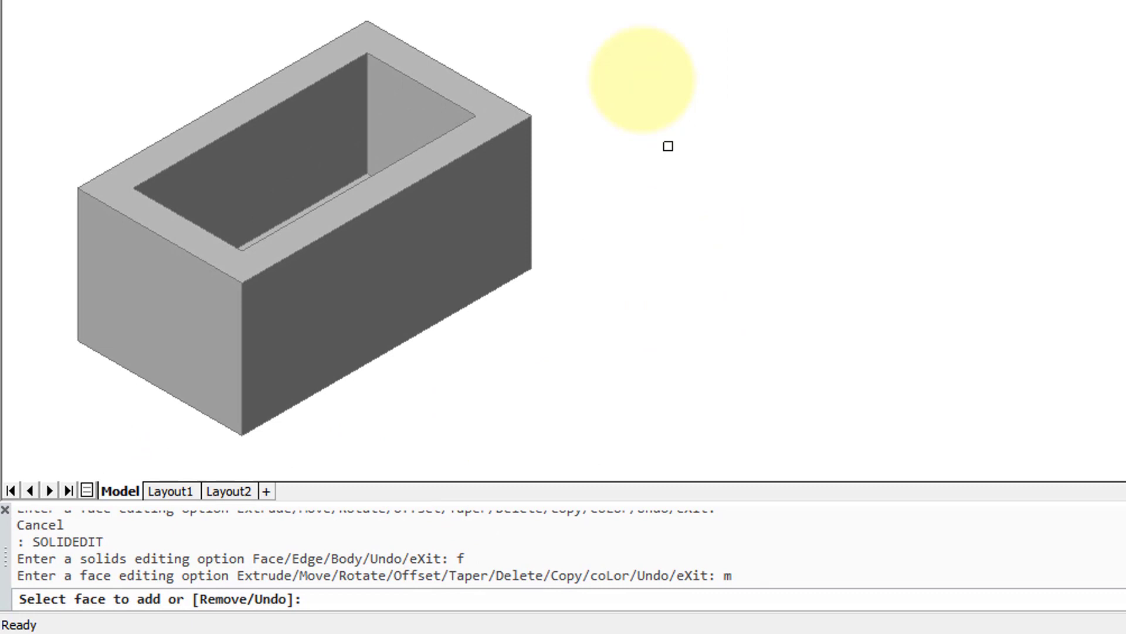
{"action": "left_click", "coordinate": [490, 119]}
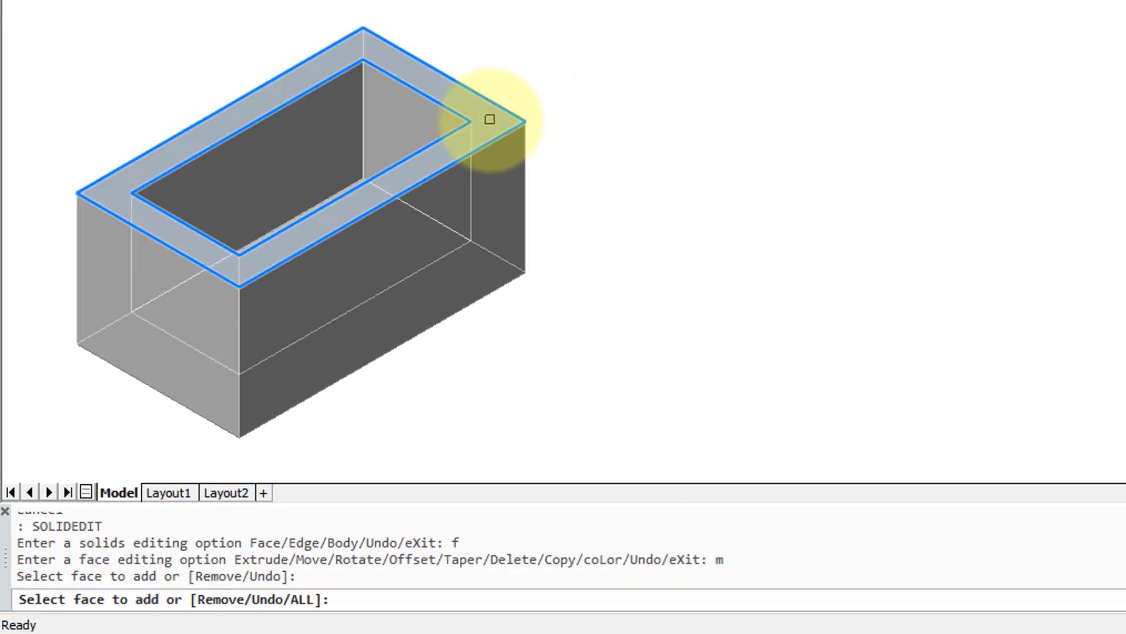
{"action": "key", "text": "Return"}
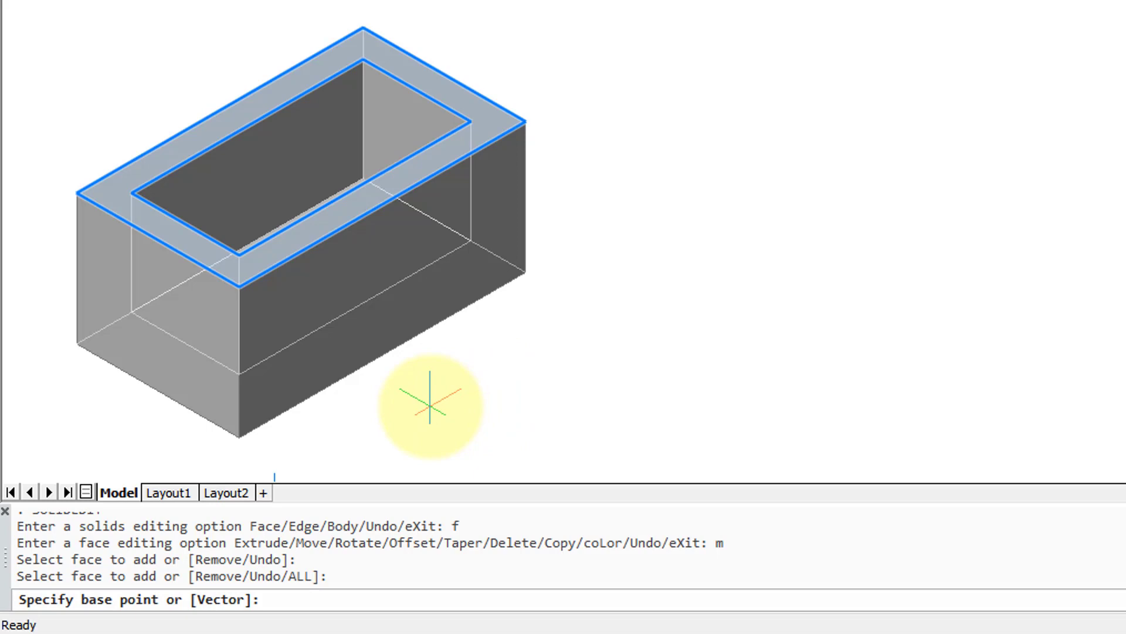
{"action": "left_click", "coordinate": [239, 437]}
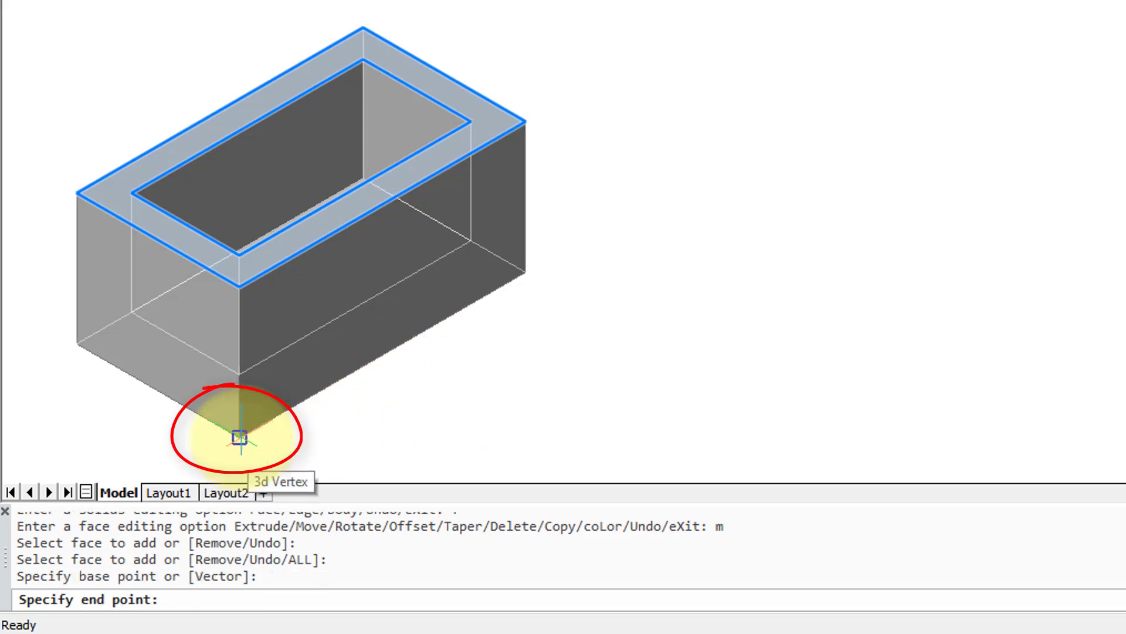
{"action": "left_click", "coordinate": [240, 288]}
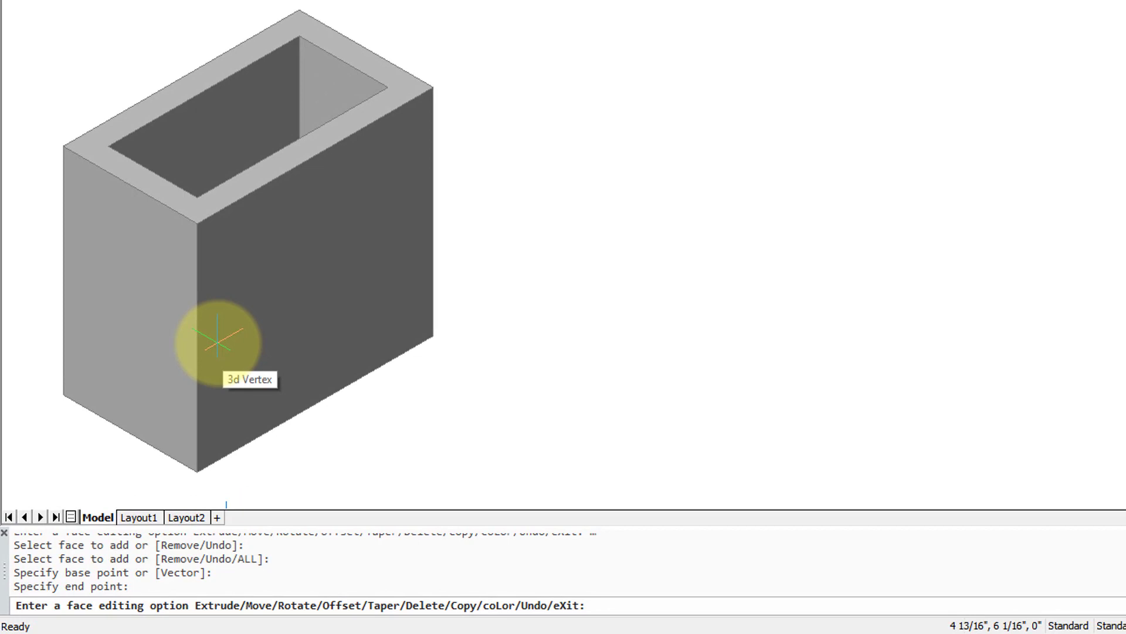
Step: Undo the top-face move to restore the box's original height
{"action": "type", "text": "u"}
{"action": "key", "text": "Return"}
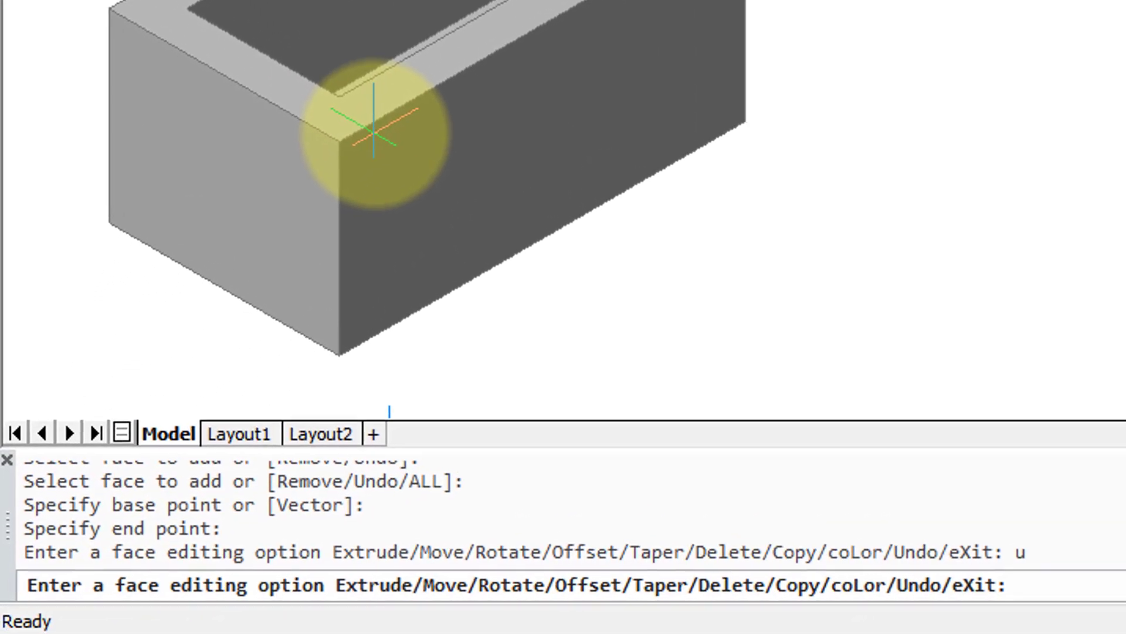
{"action": "mouse_move", "coordinate": [320, 566]}
{"action": "left_mouse_down"}
{"action": "mouse_move", "coordinate": [343, 630]}
{"action": "mouse_move", "coordinate": [424, 608]}
{"action": "mouse_move", "coordinate": [420, 574]}
{"action": "mouse_move", "coordinate": [331, 548]}
{"action": "left_mouse_up"}
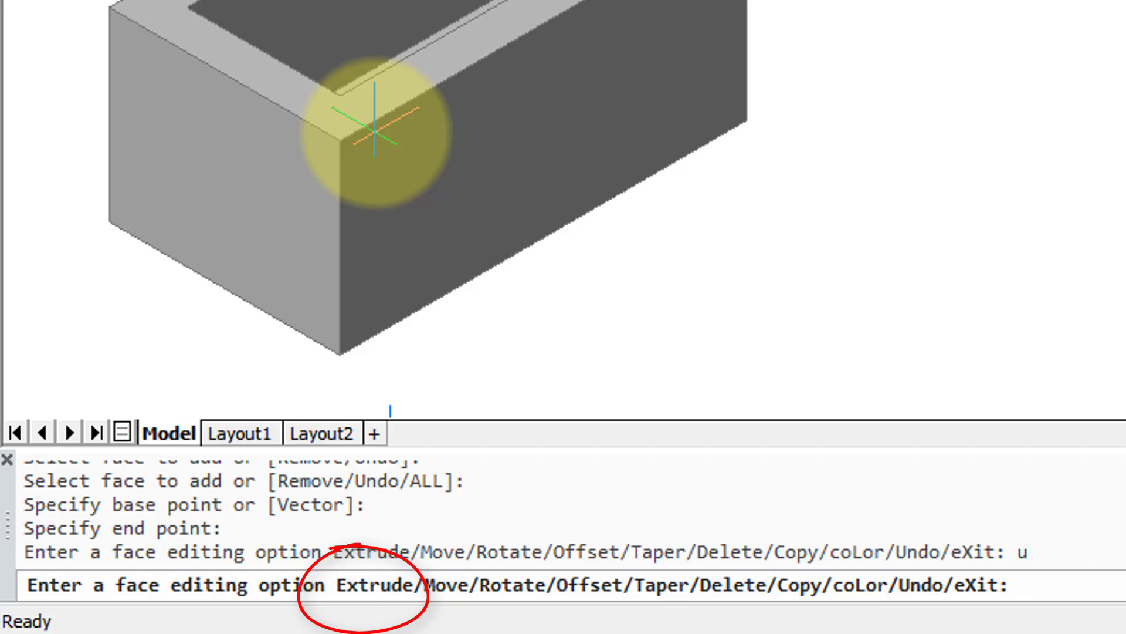
Step: Extrude the box's top rim face upward between two vertices with a 2.5 taper angle
{"action": "type", "text": "e"}
{"action": "key", "text": "Return"}
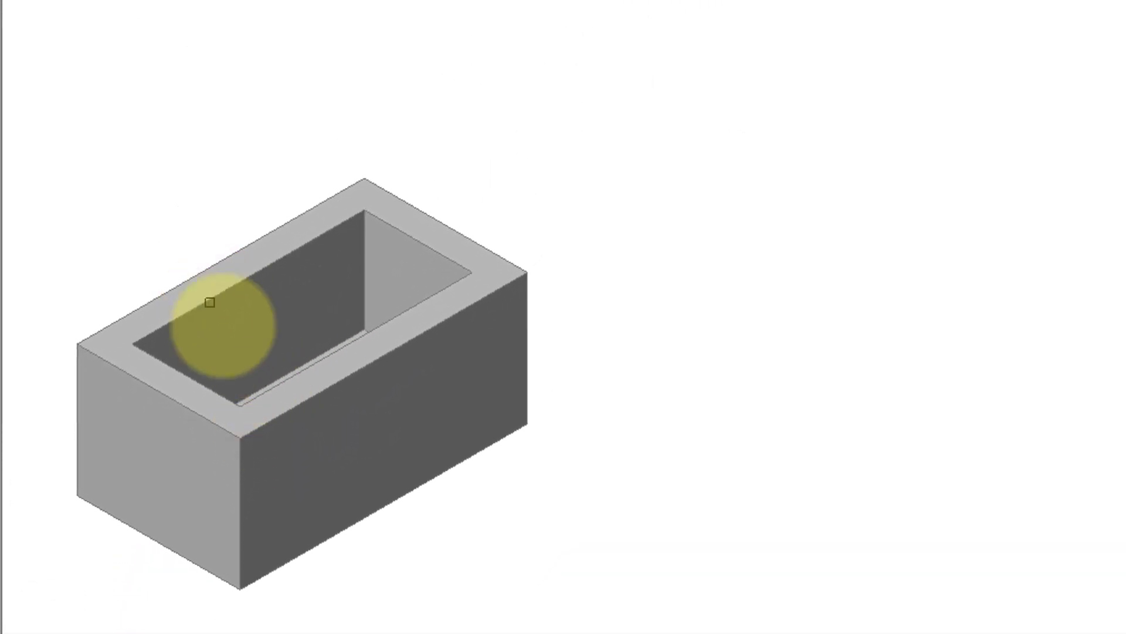
{"action": "left_click", "coordinate": [288, 395]}
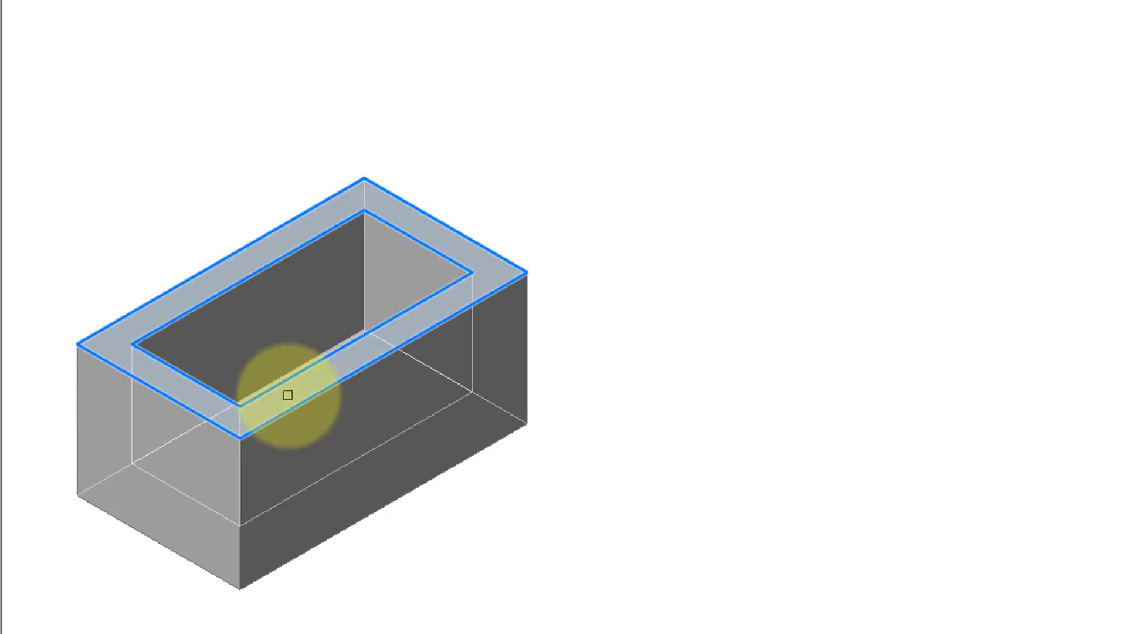
{"action": "key", "text": "Return"}
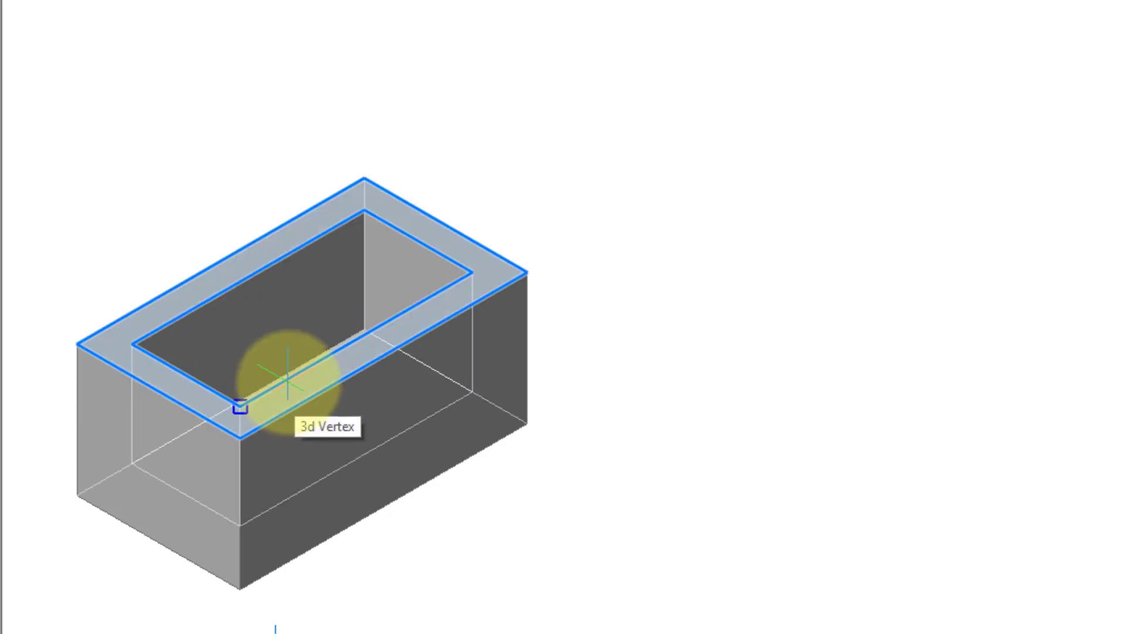
{"action": "left_click", "coordinate": [240, 589]}
{"action": "left_click", "coordinate": [240, 437]}
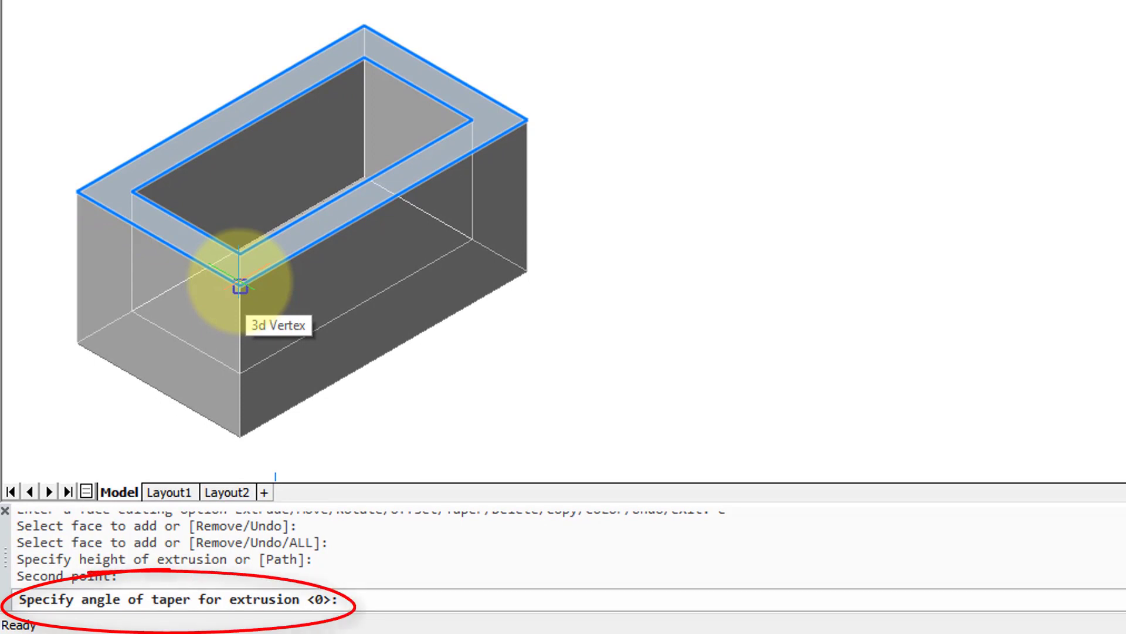
{"action": "type", "text": "2."}
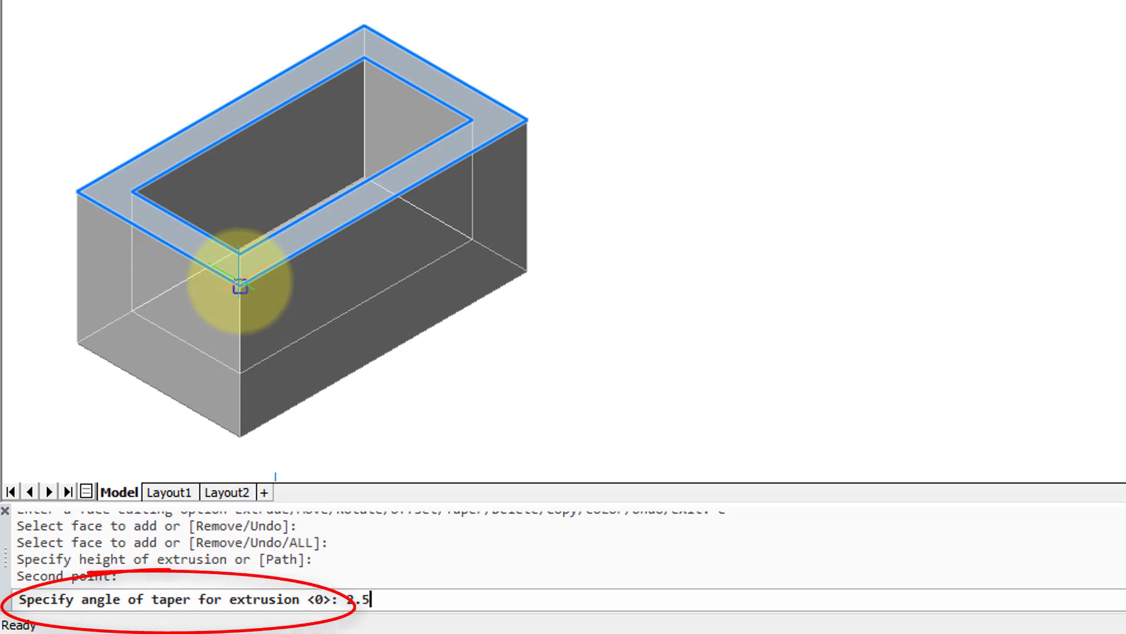
{"action": "type", "text": "5"}
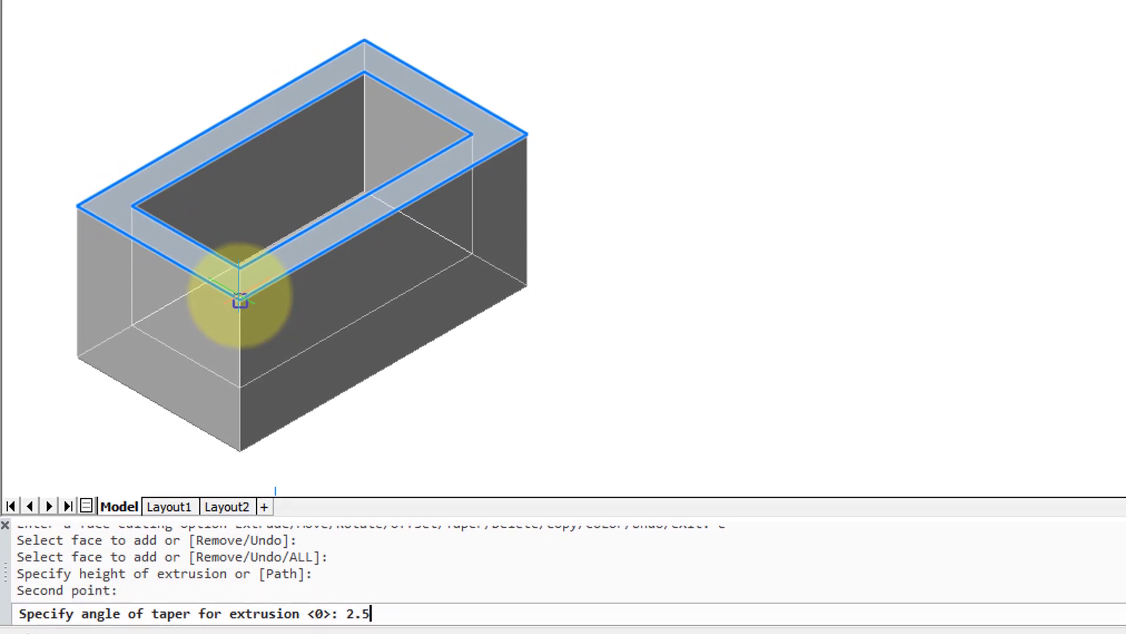